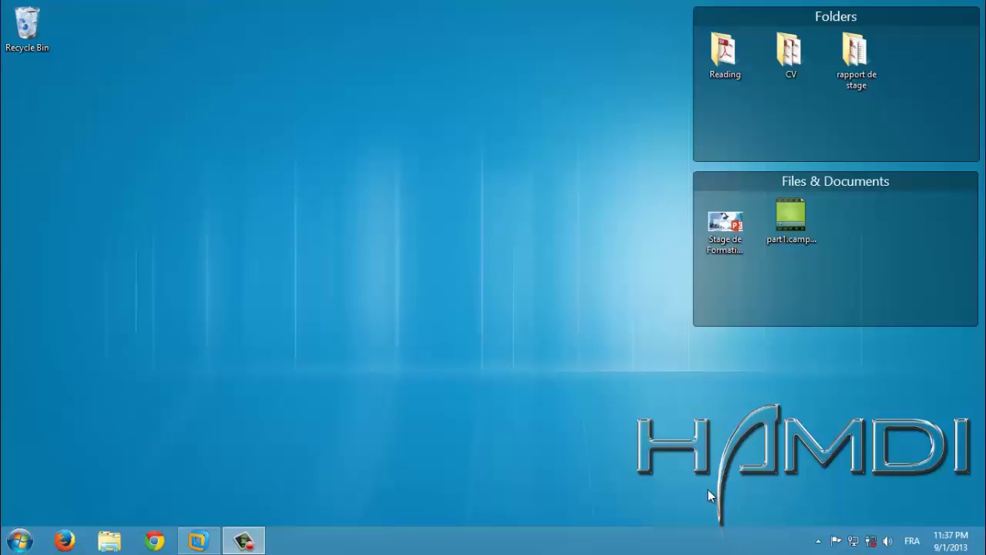
Switch to VMware Workstation and open the settings of the Windows 8 x64 virtual machine
mouse_move(202, 535)
left_click(261, 500)
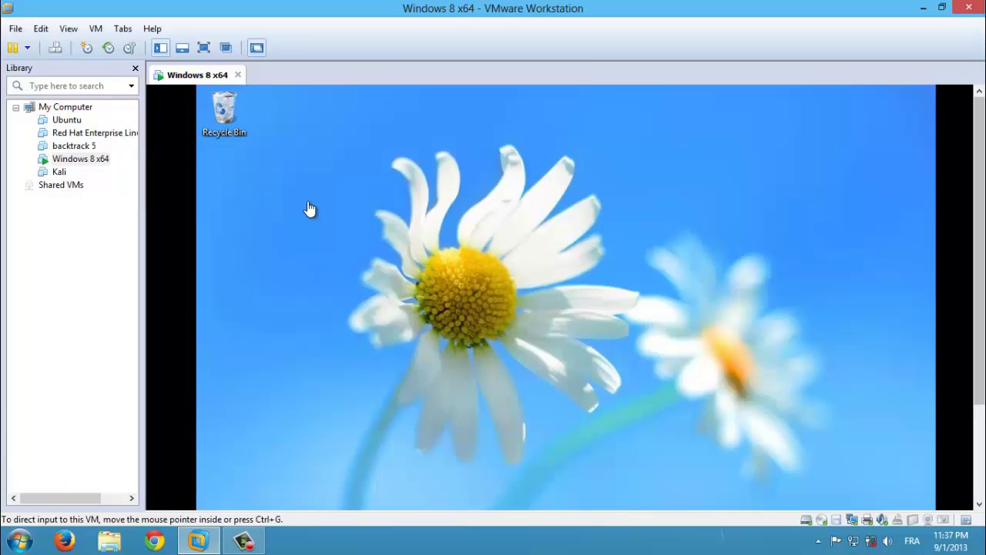
left_click(97, 28)
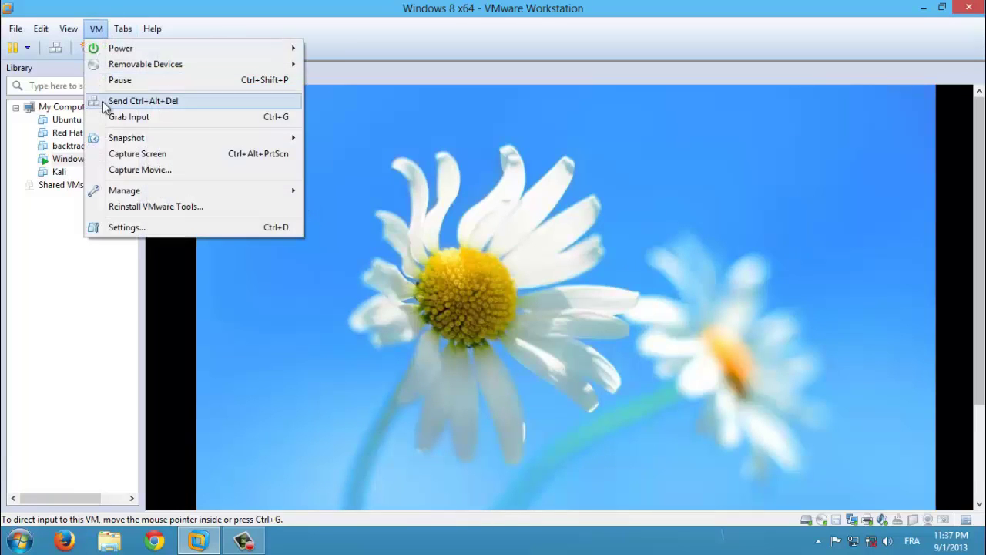
left_click(125, 227)
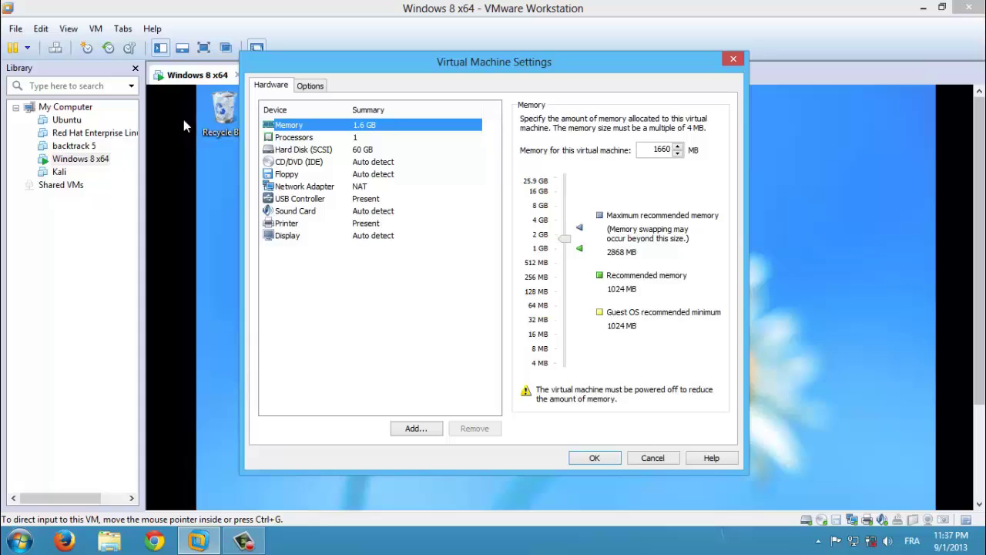
In the Shared Folders options, set folder sharing to always enabled and map it as a network drive in Windows guests
left_click(306, 86)
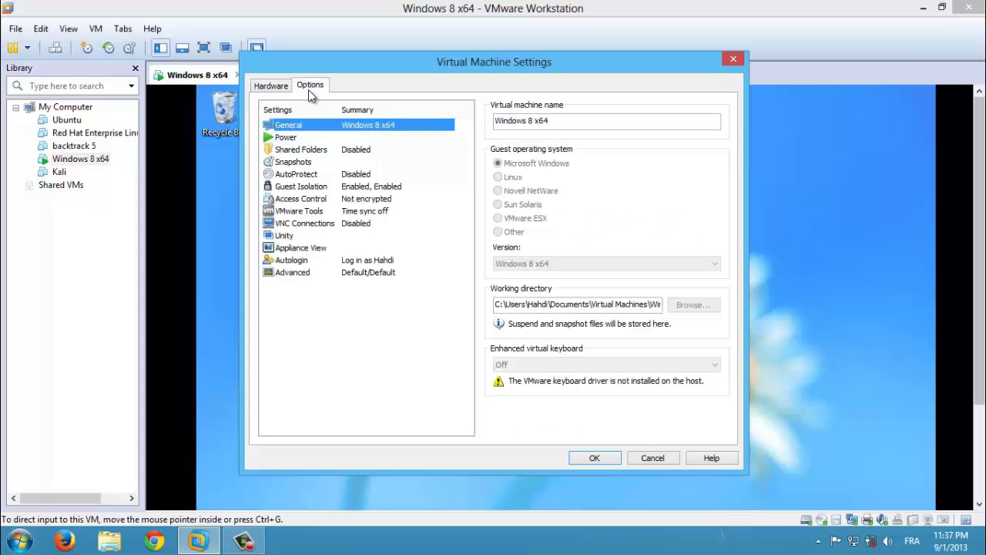
left_click(319, 154)
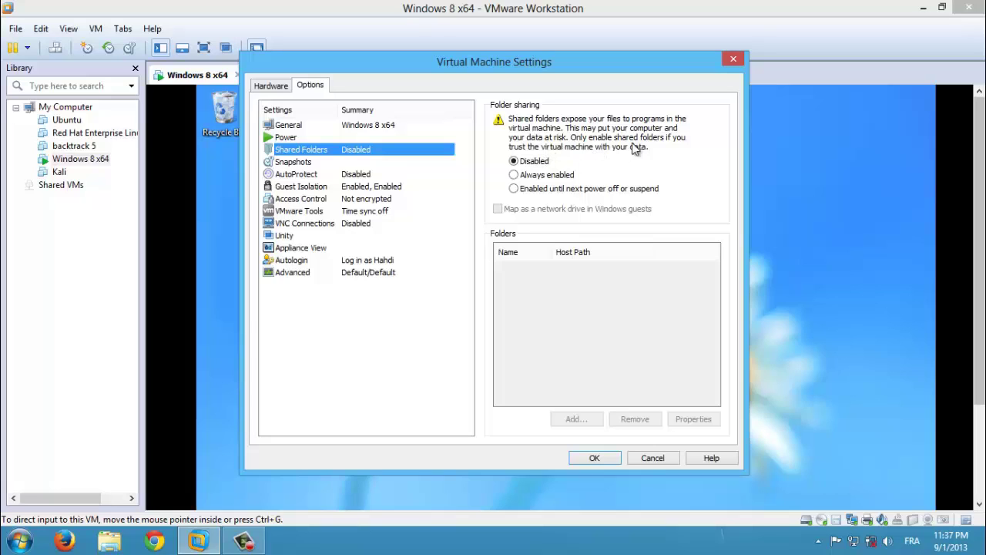
left_click(543, 175)
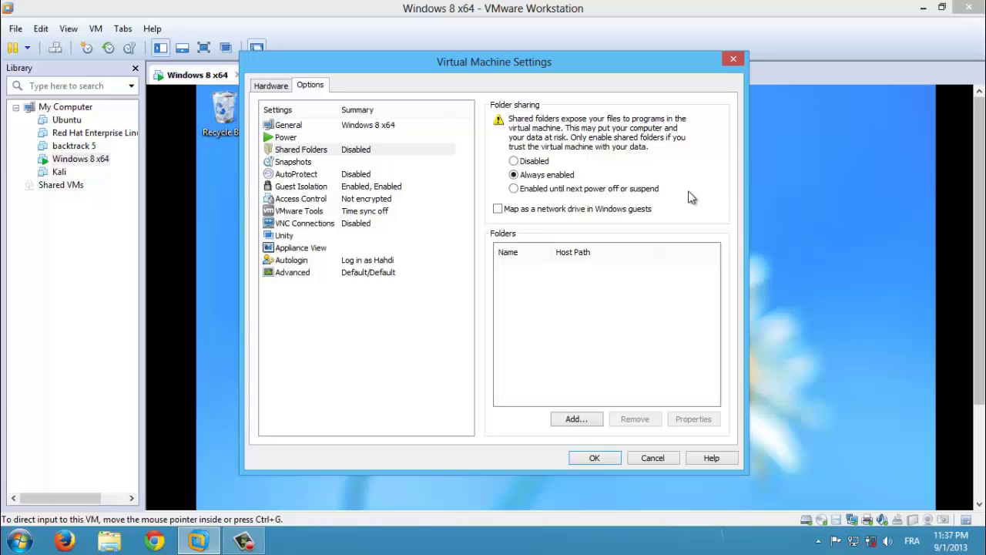
left_click(531, 216)
Add the host's Desktop folder as an enabled shared folder named Desktop and apply the virtual machine settings
left_click(590, 420)
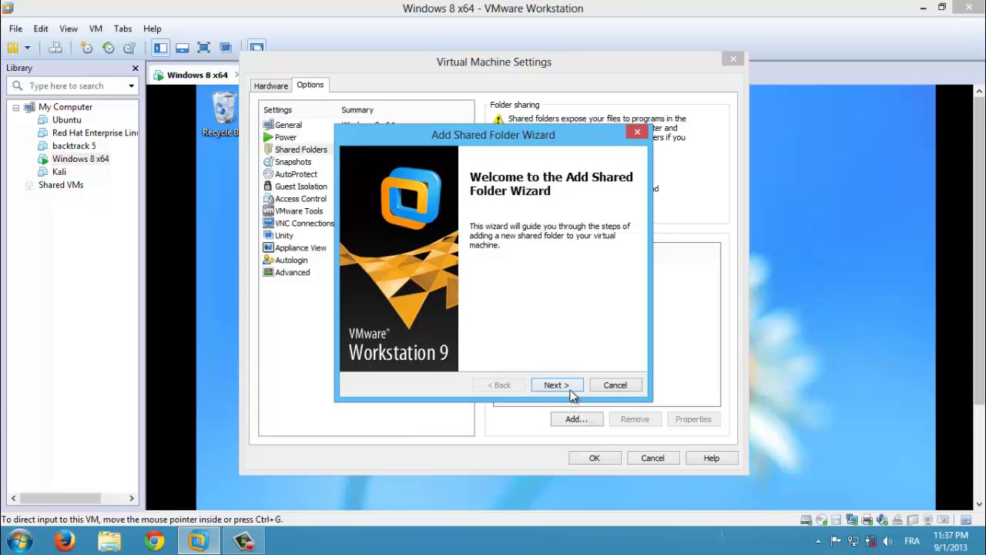
left_click(556, 386)
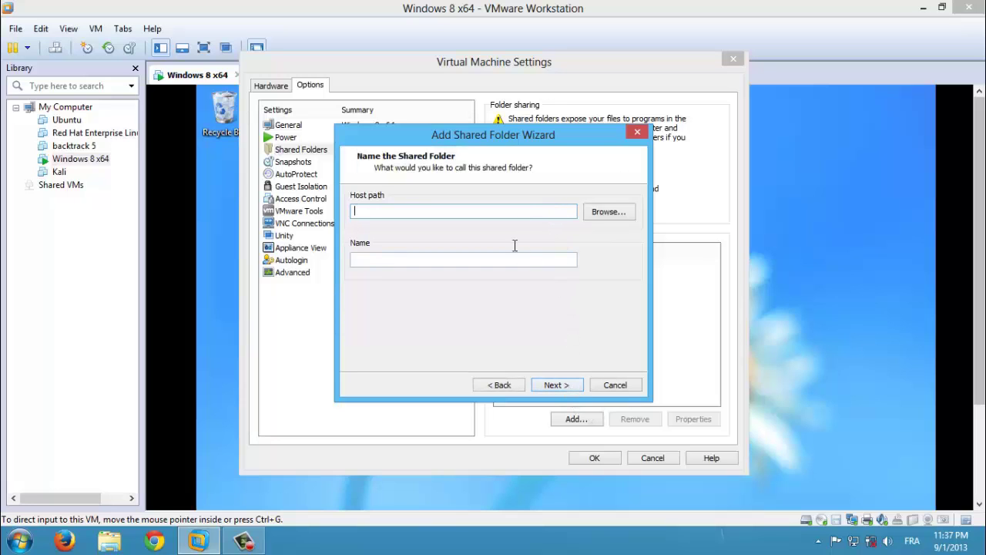
left_click(606, 213)
left_click_drag(591, 239, 590, 229)
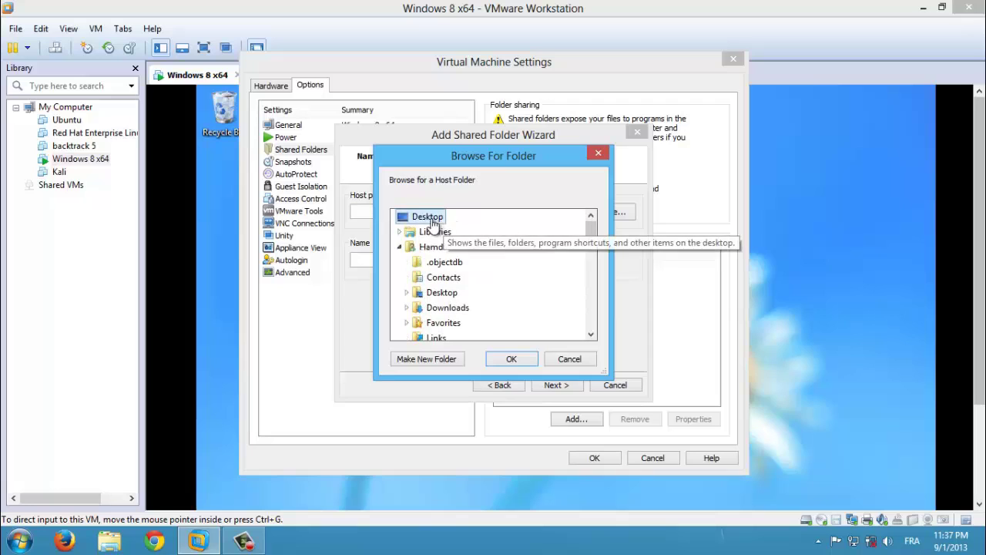
left_click(509, 359)
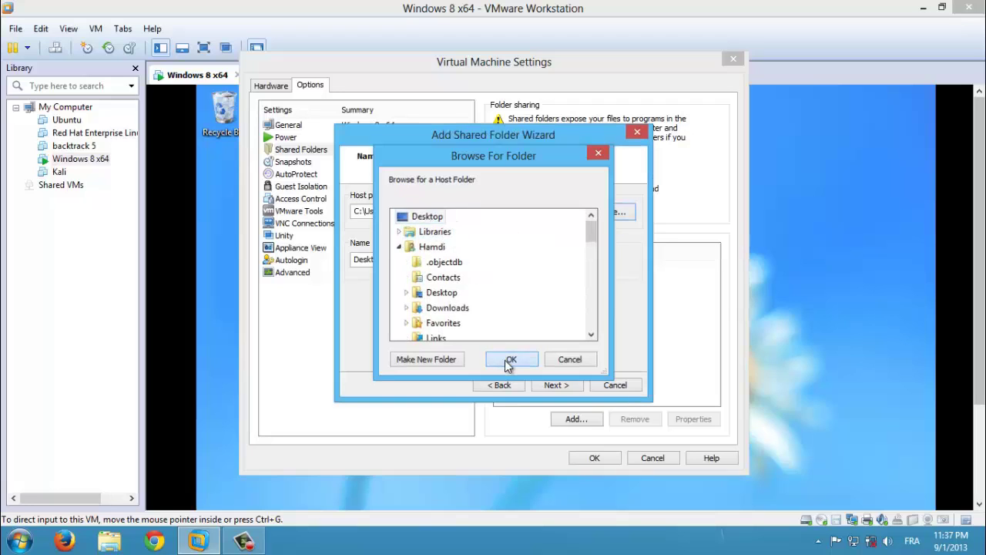
left_click(550, 384)
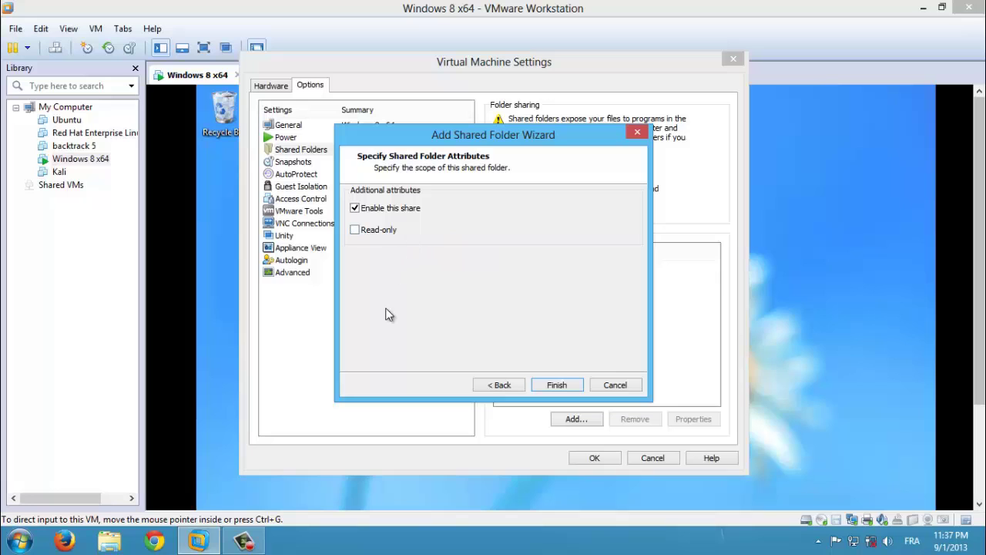
left_click(548, 384)
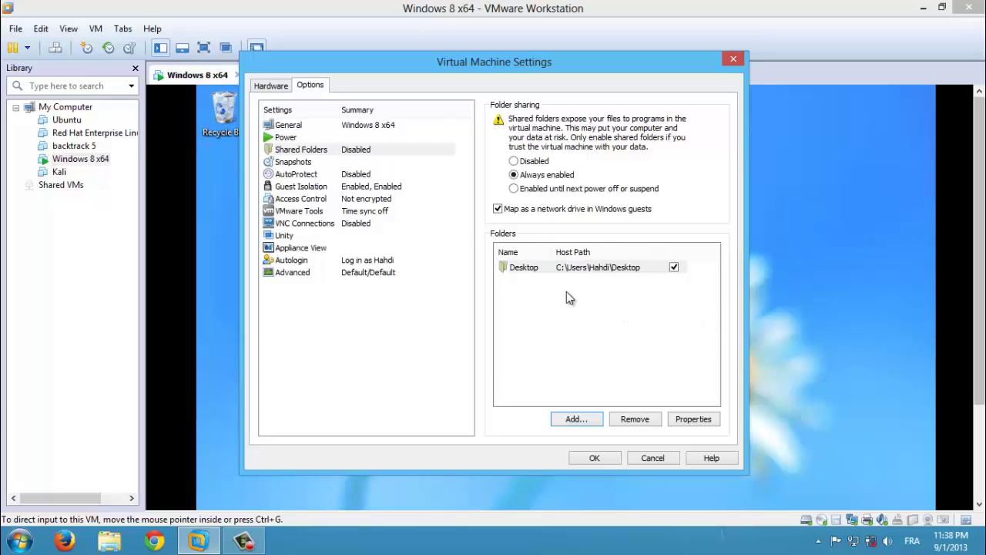
left_click(592, 457)
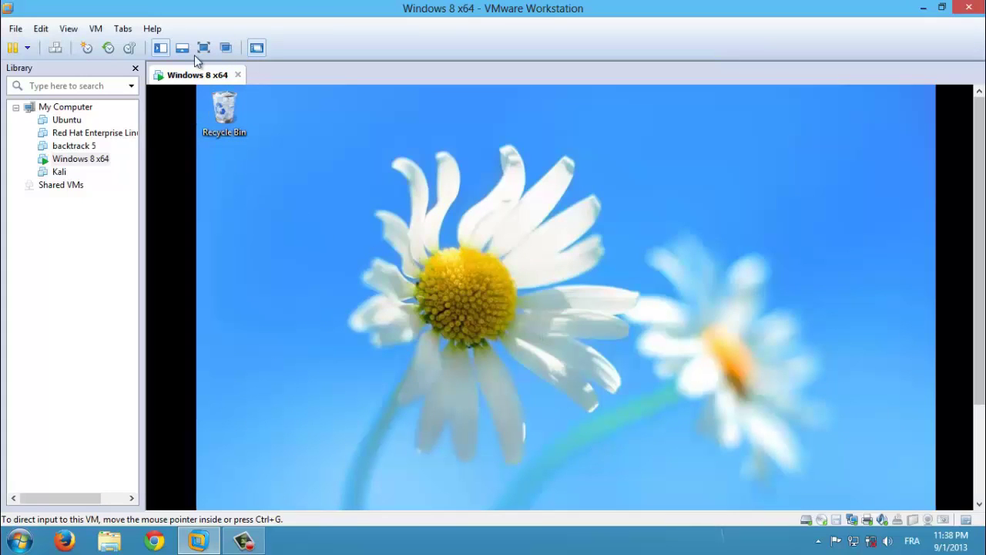
Show the Windows 8 guest in full screen and open its Shared Folders (Z:) network drive in File Explorer
left_click(205, 47)
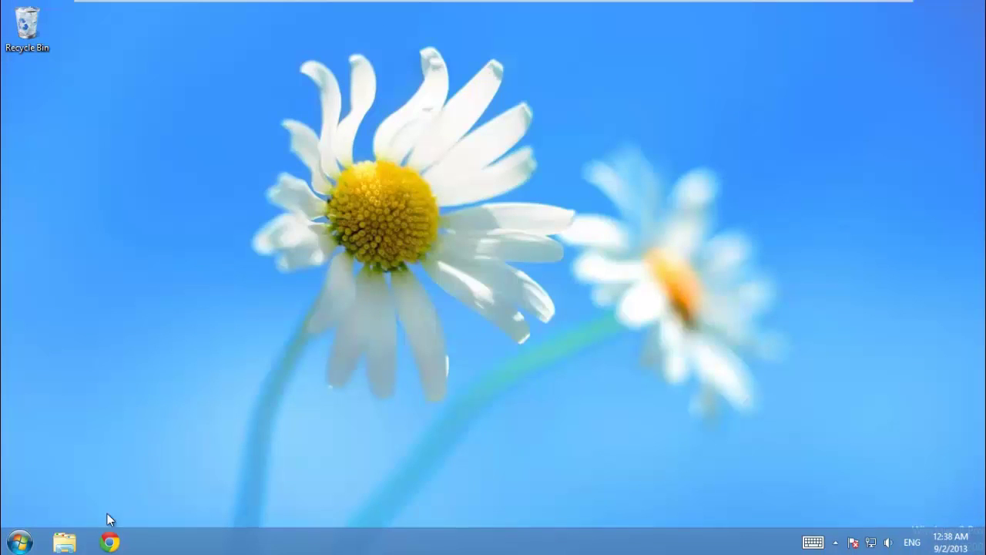
left_click(64, 539)
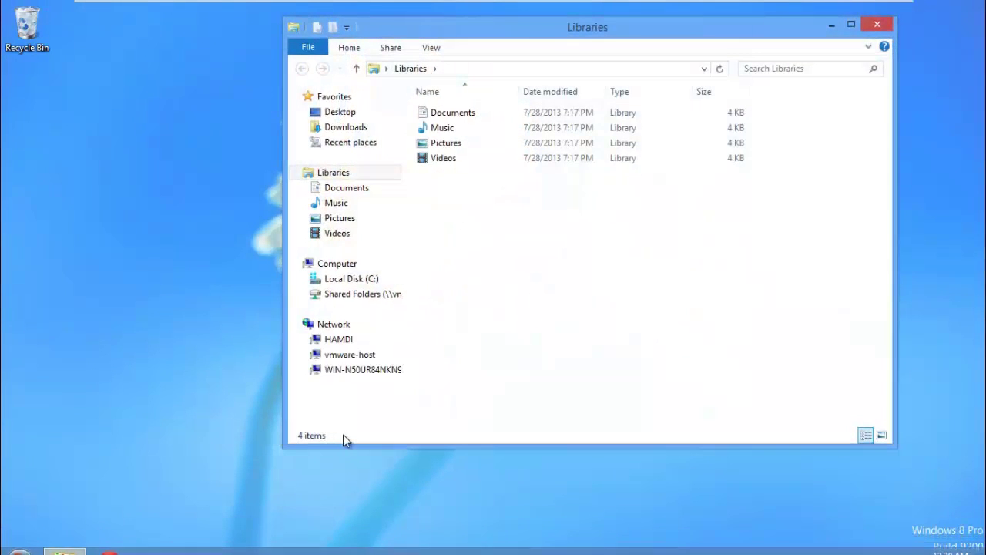
left_click(376, 266)
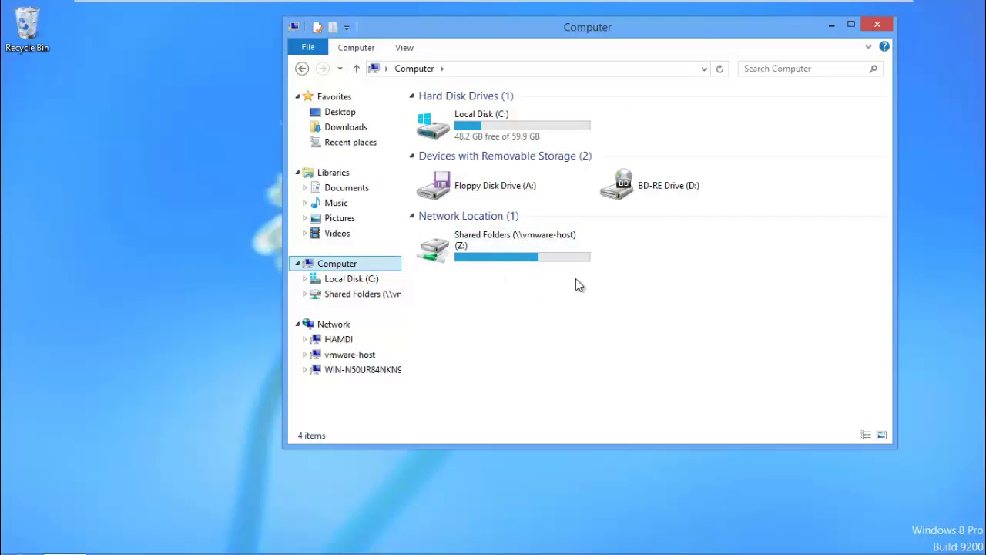
left_click(520, 255)
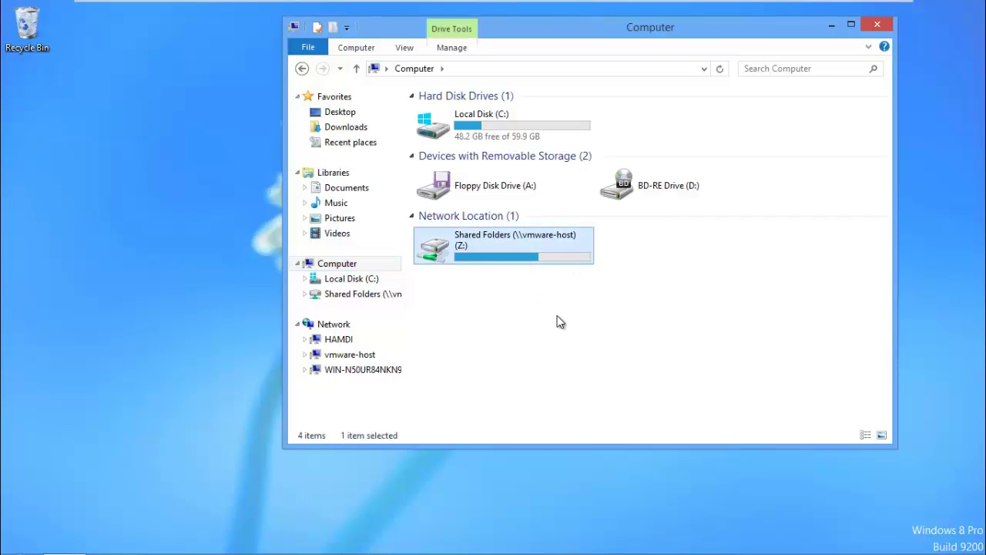
left_click(557, 317)
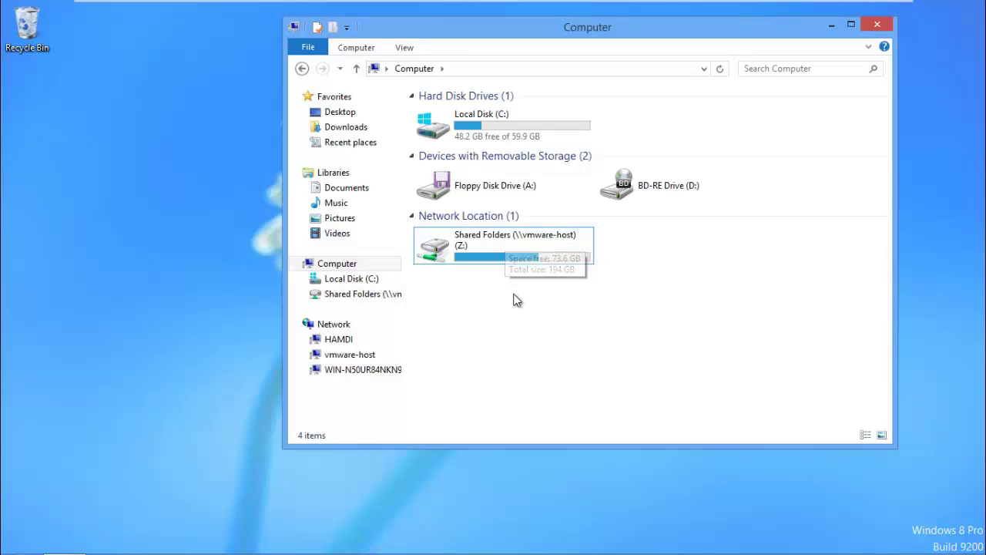
double_click(486, 240)
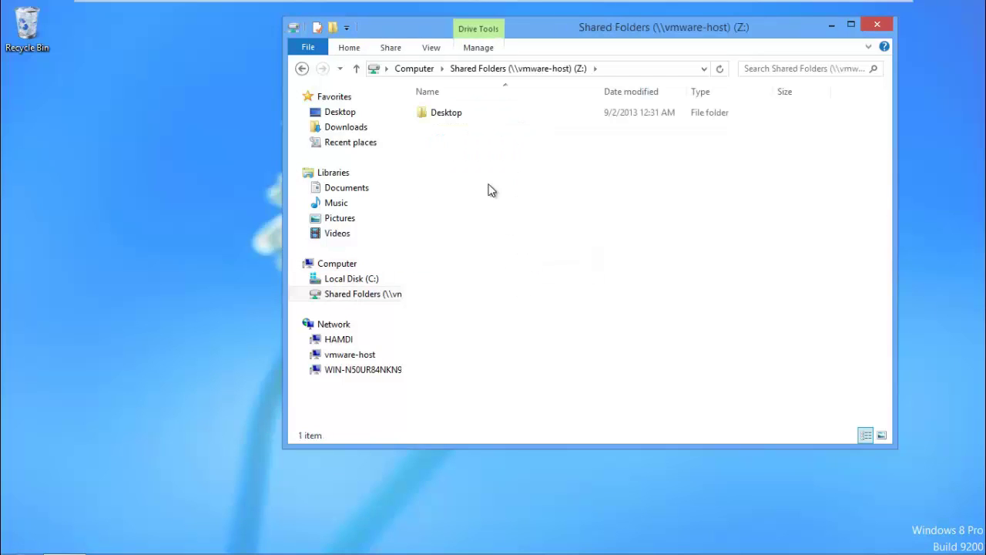
Open the shared Desktop folder on the Z: drive
left_click_drag(441, 154, 564, 161)
left_click(491, 156)
left_click(572, 170)
double_click(470, 113)
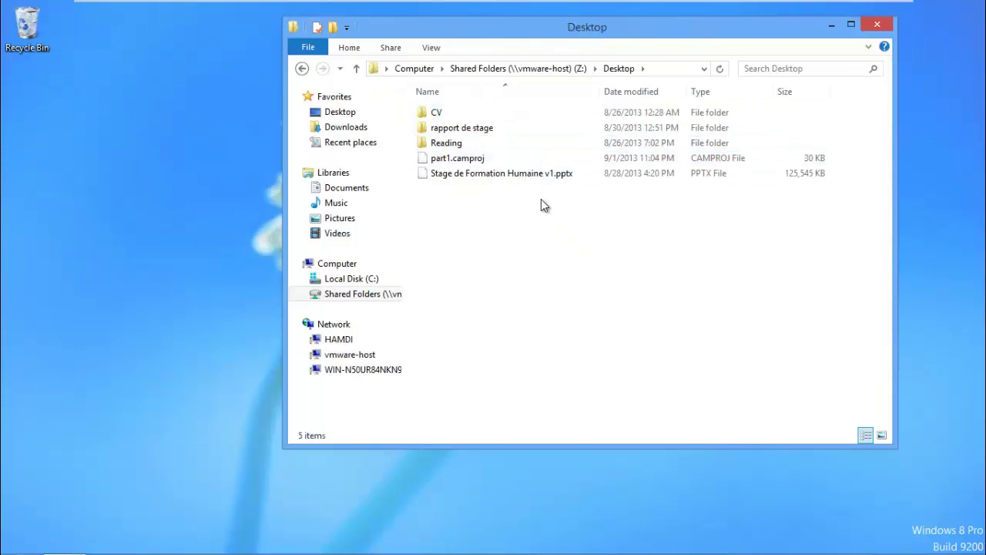
Create a new text document named Test in the shared Desktop folder
right_click(498, 222)
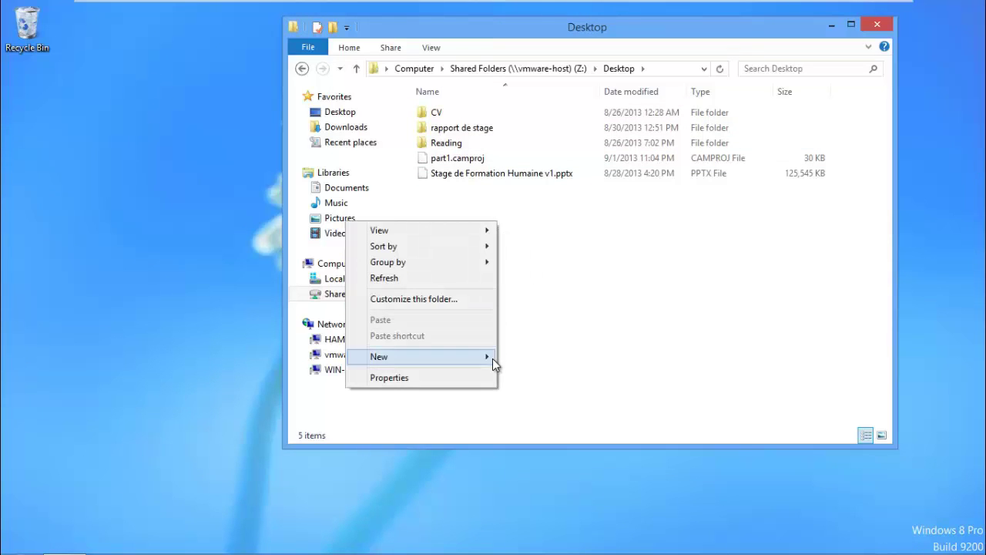
mouse_move(418, 356)
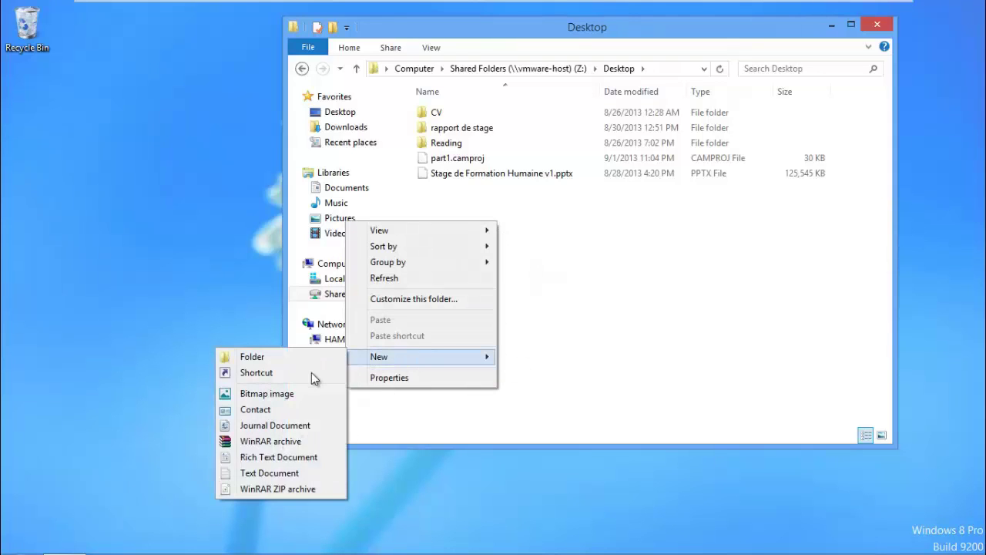
left_click(302, 471)
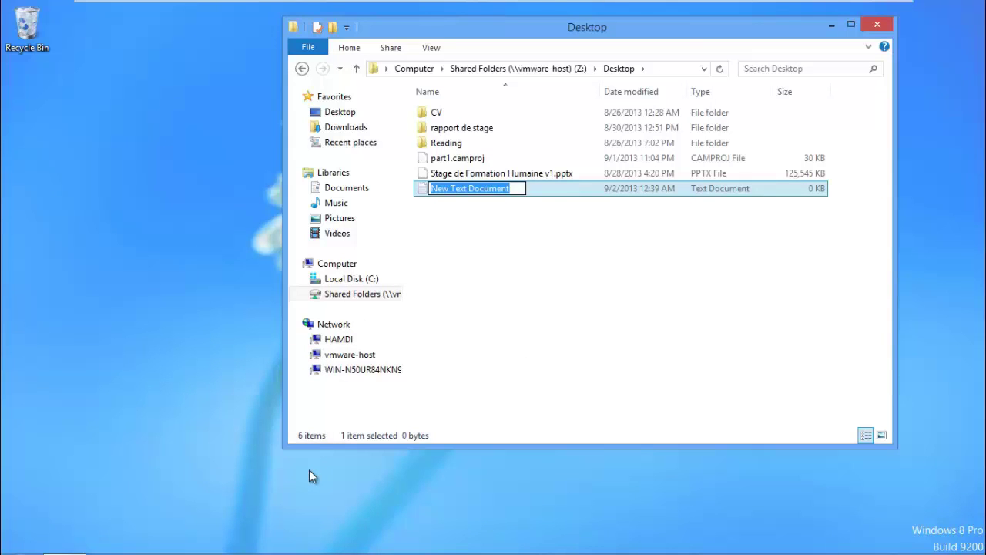
type("Test")
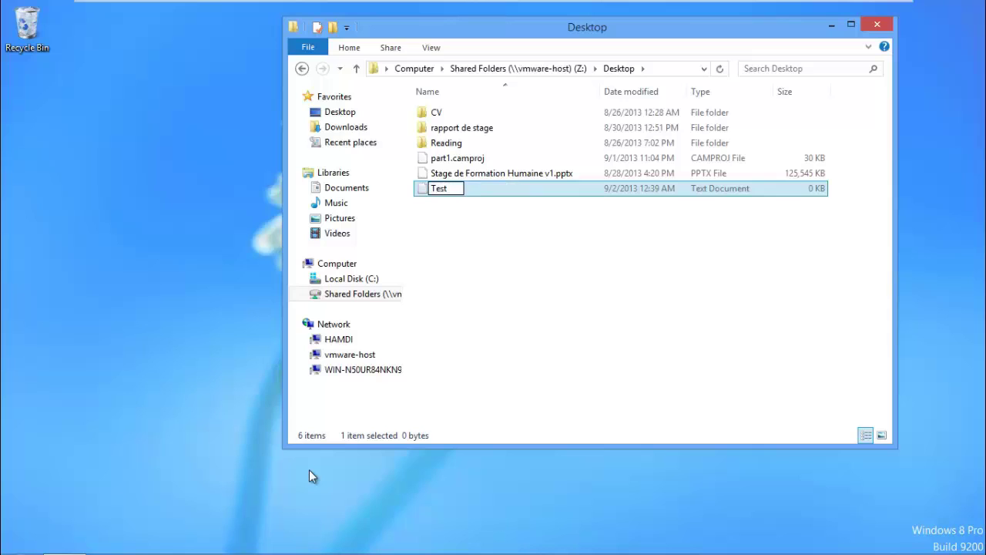
key("Return")
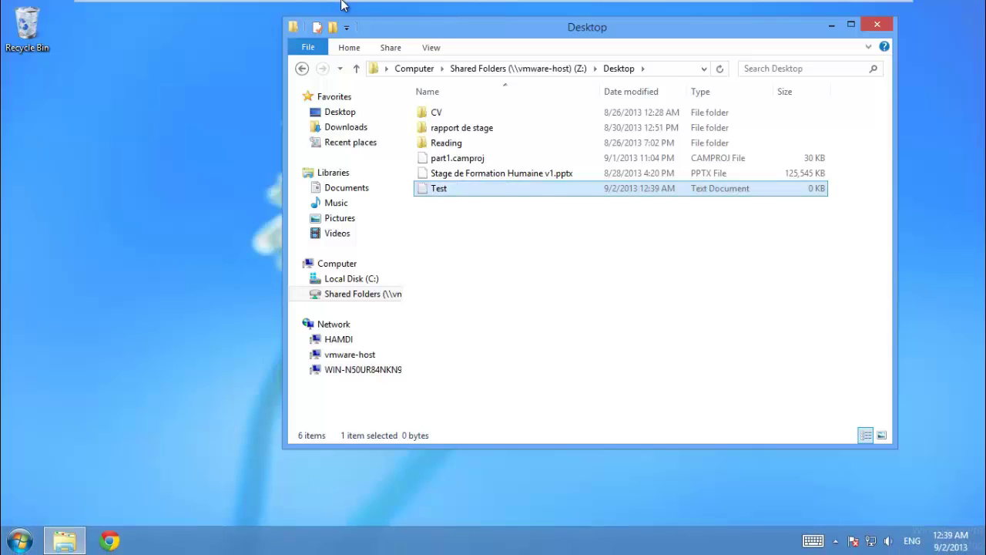
Leave the guest's full-screen view and delete Test.txt from the host desktop
mouse_move(421, 14)
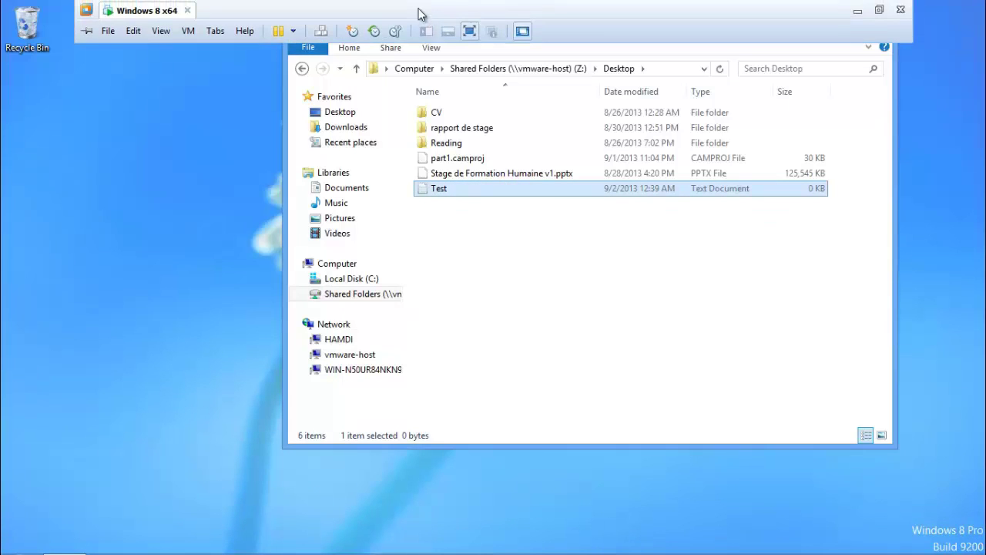
left_click(469, 31)
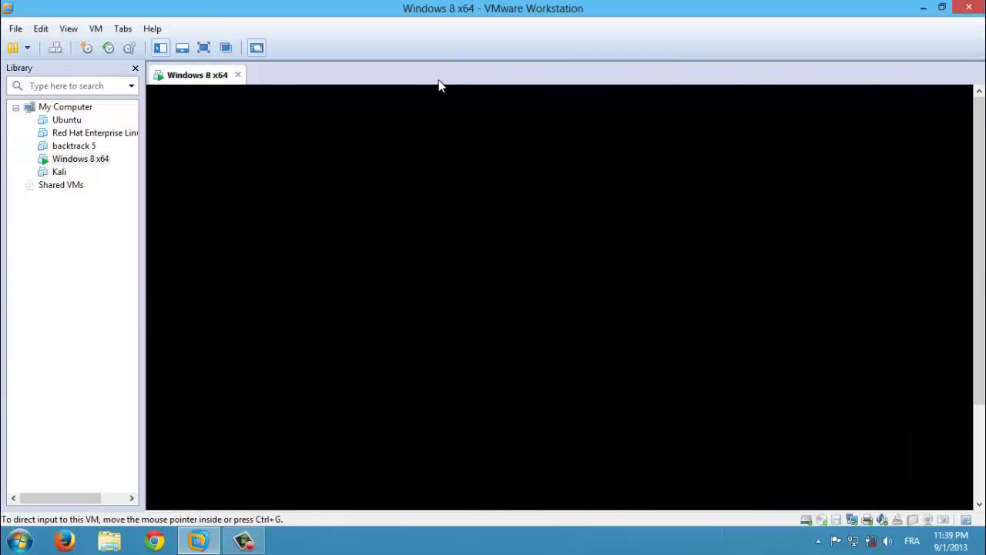
key("super+d")
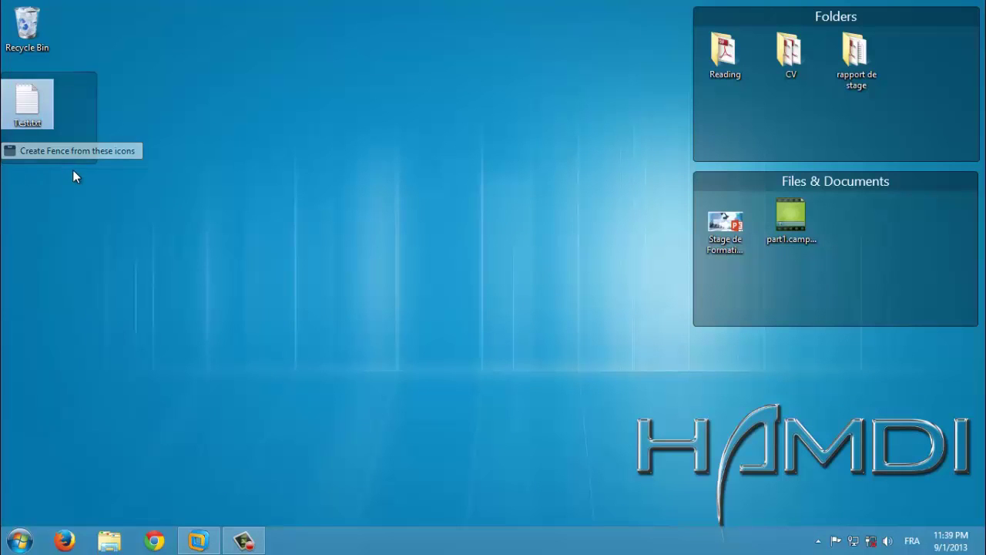
left_click(43, 107)
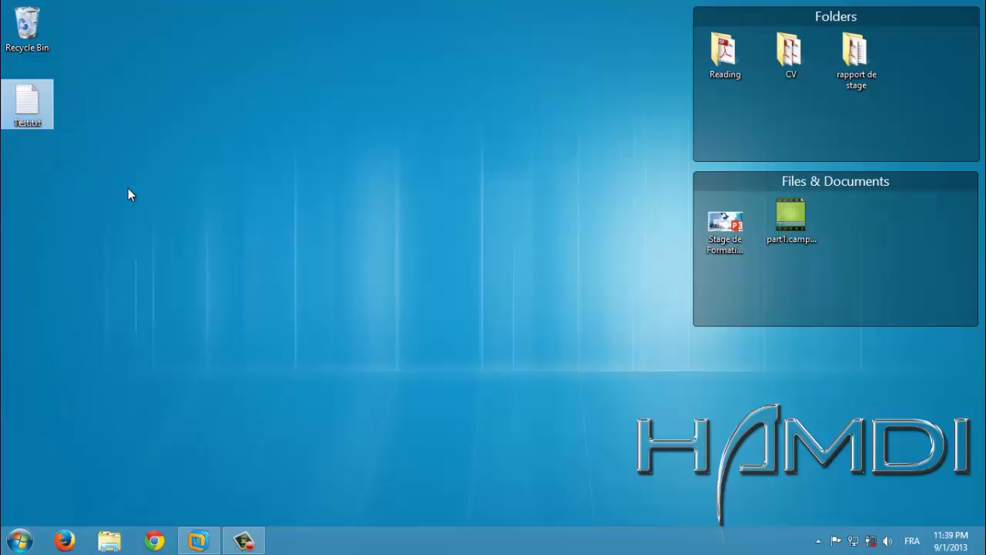
key("Delete")
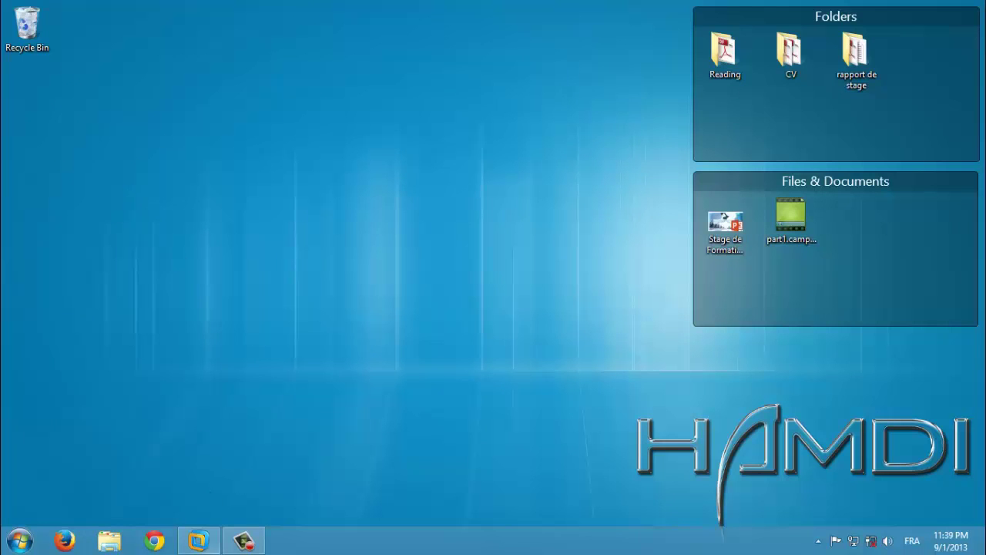
Return to the Windows 8 x64 guest and refresh its shared Desktop folder to check the deletion
left_click(198, 540)
right_click(540, 373)
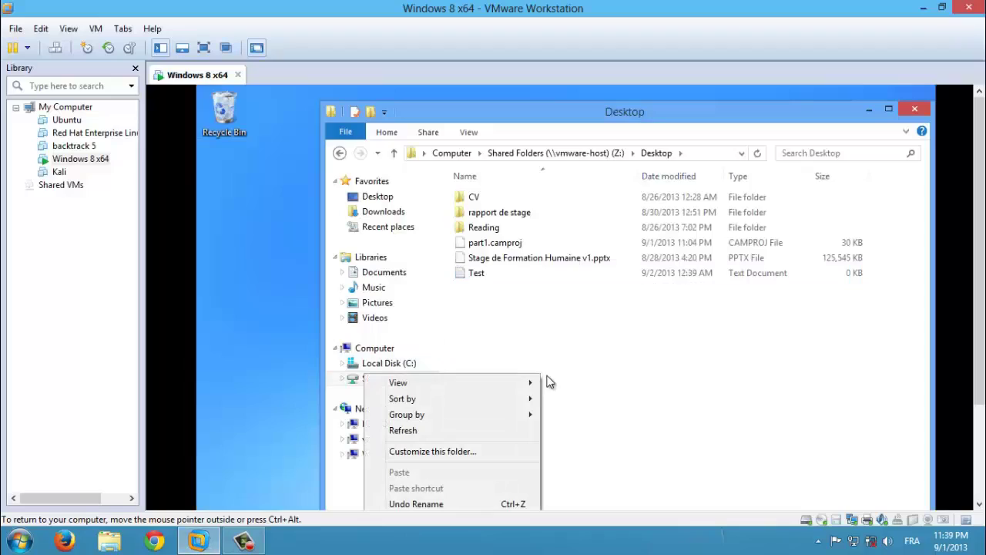
left_click(508, 431)
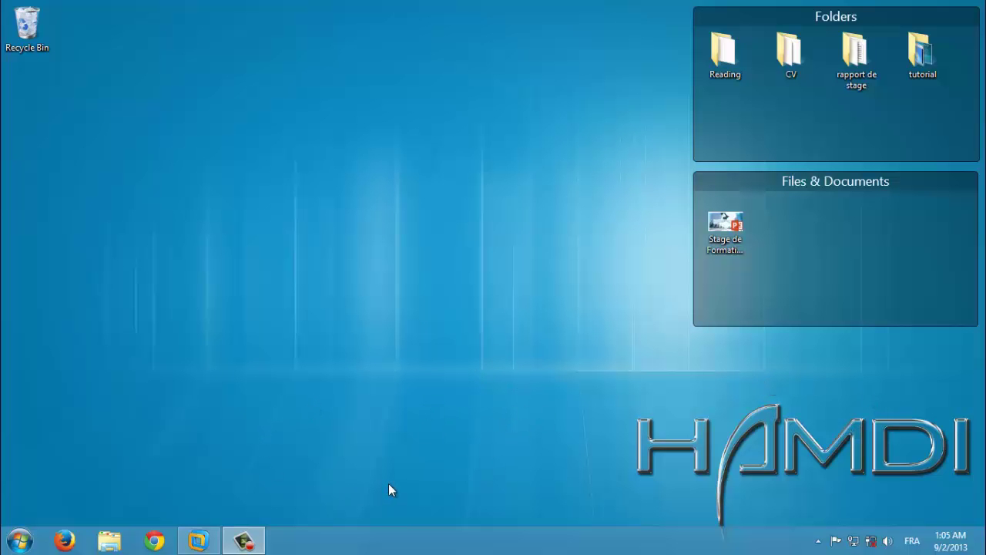
Switch to VMware Workstation and open the settings of the Ubuntu virtual machine
left_click(210, 546)
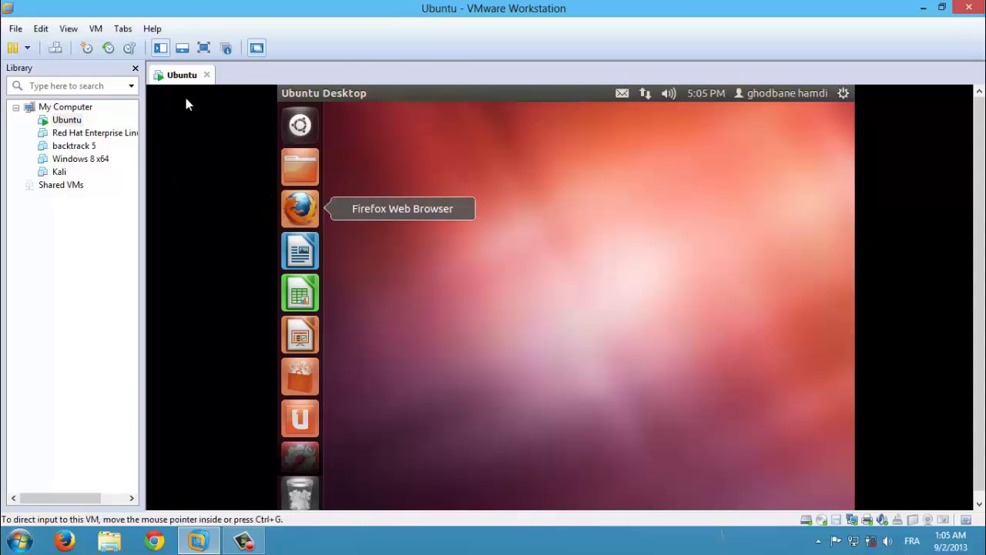
left_click(96, 28)
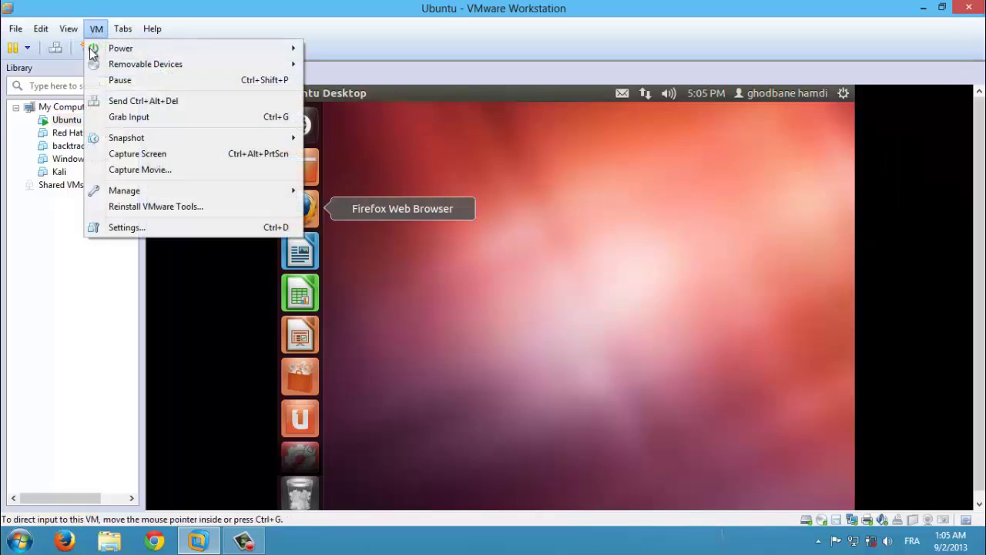
left_click(140, 225)
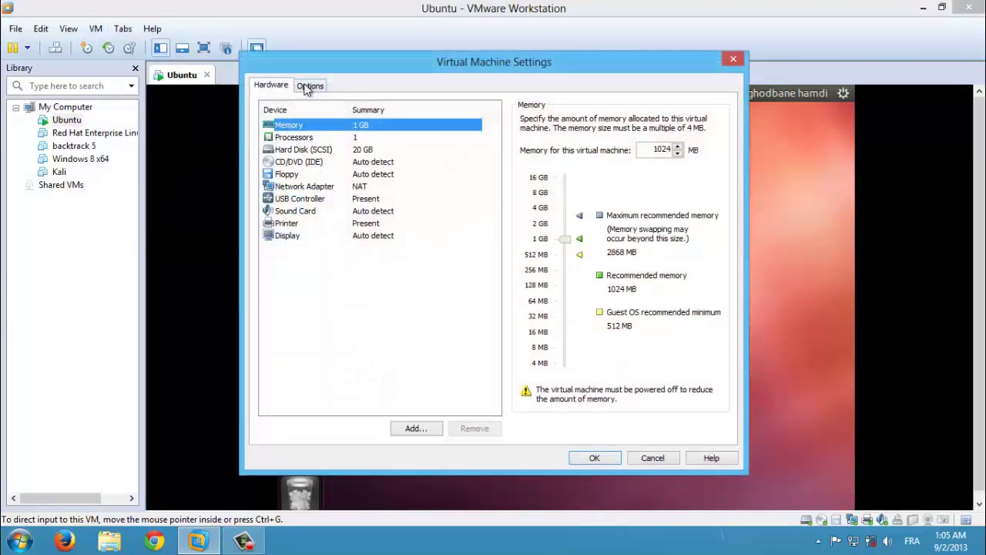
Review the Shared Folders options of the Ubuntu virtual machine and accept the settings
left_click(310, 86)
left_click(312, 149)
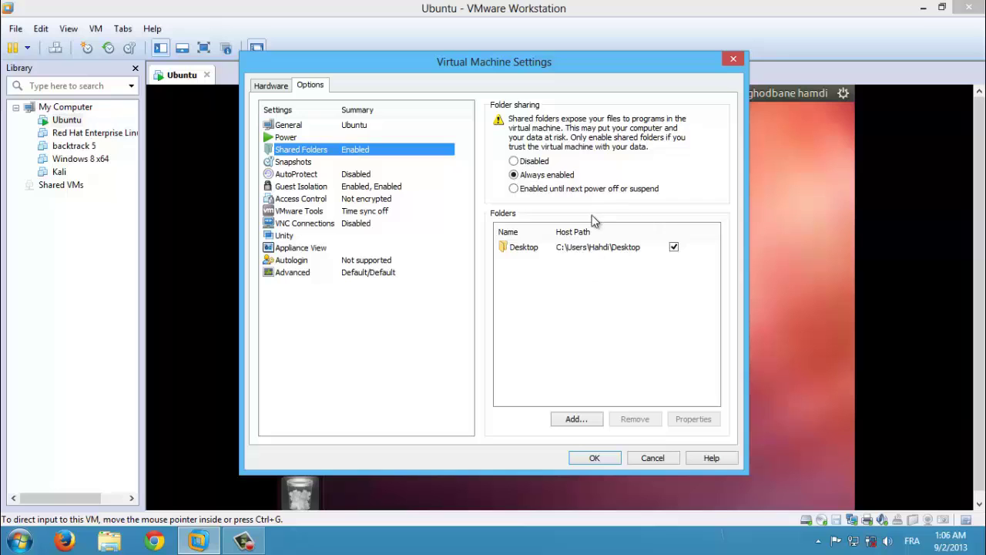
left_click(594, 457)
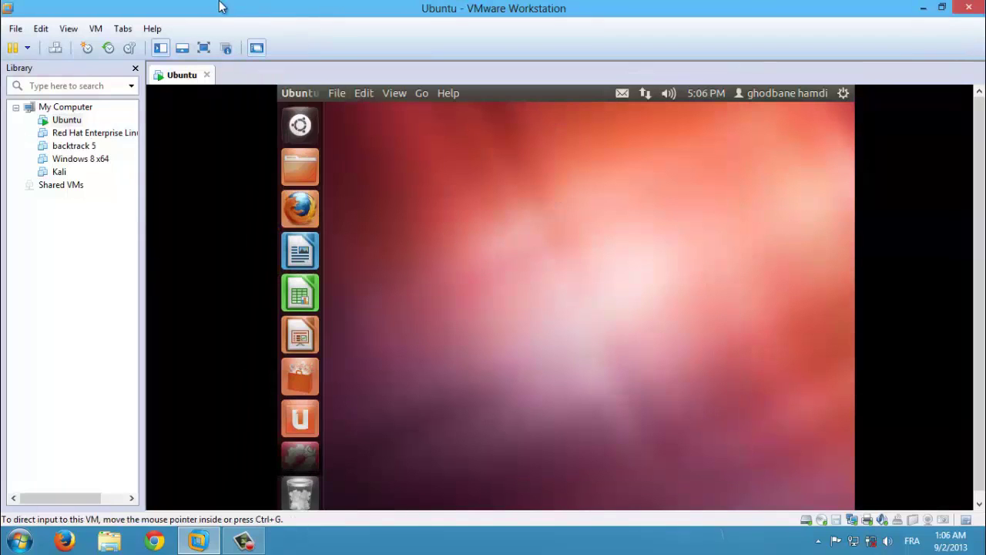
Show the Ubuntu guest in full screen and open the mnt folder of its file system in the file manager
left_click(205, 48)
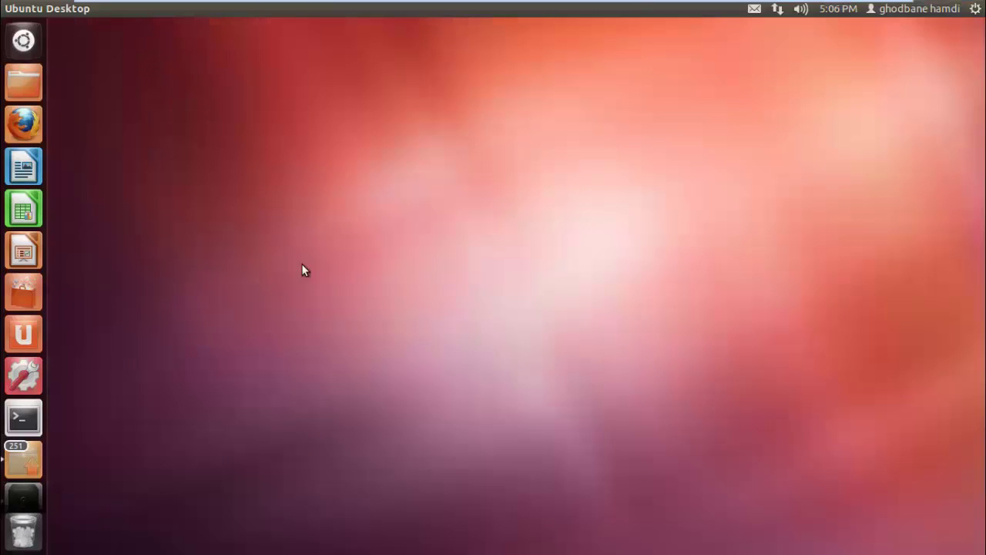
left_click(24, 85)
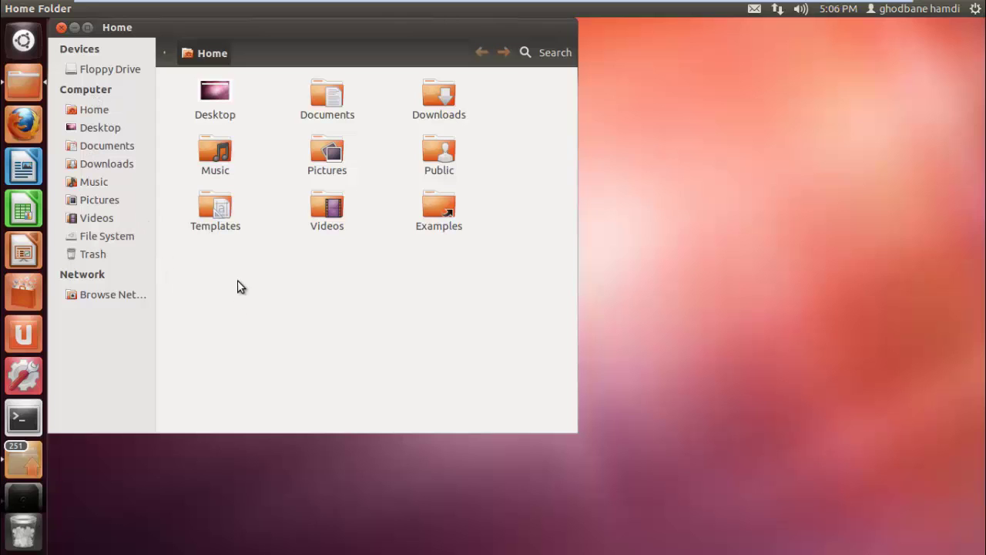
left_click(119, 237)
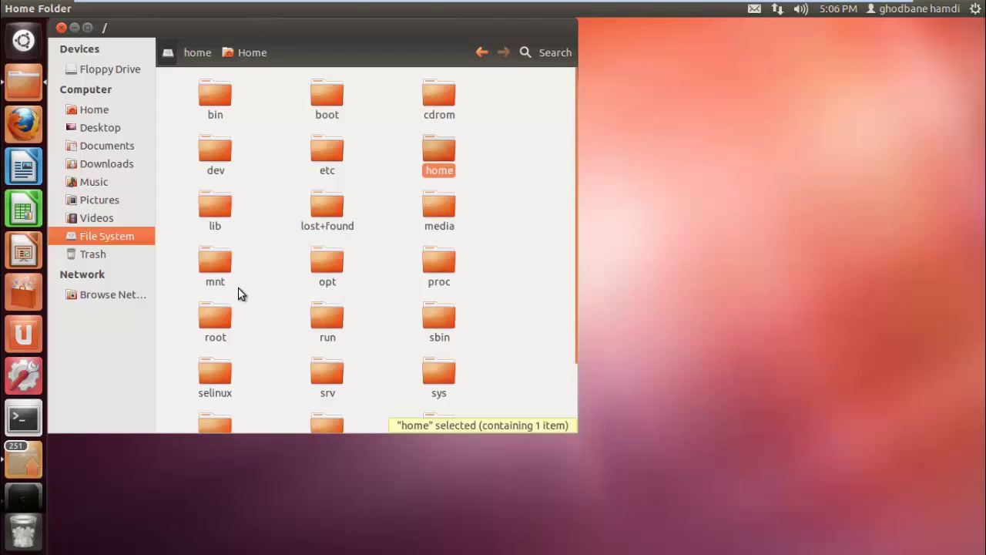
double_click(219, 278)
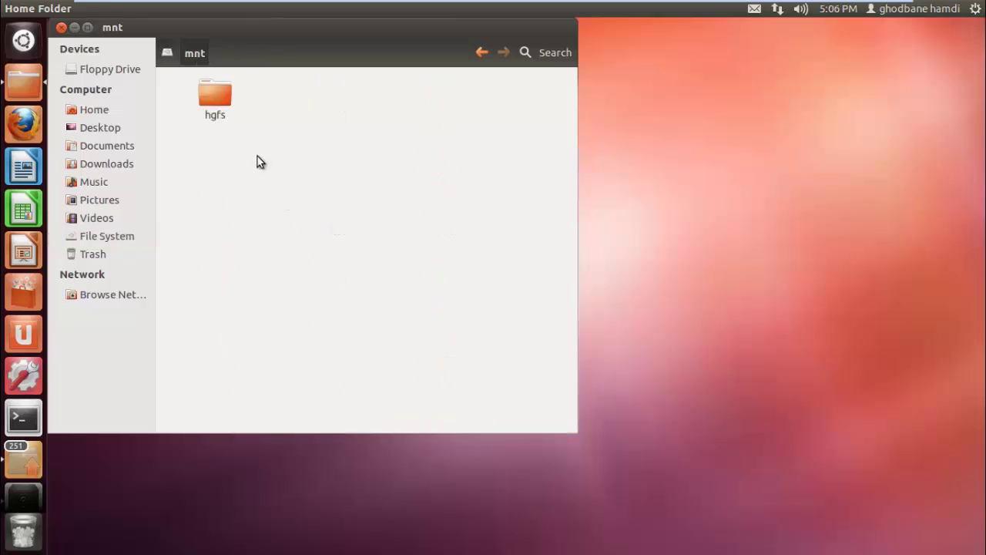